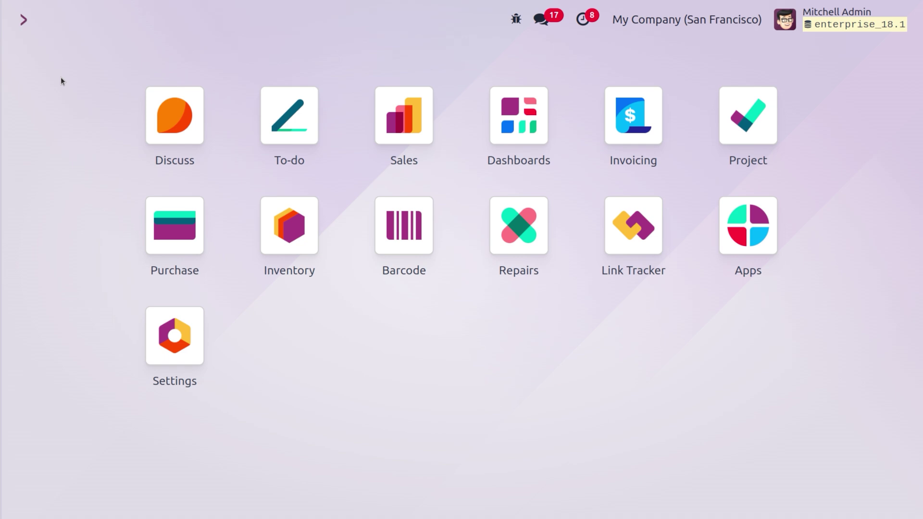
Open the Sales app and go to its Configuration > Settings page.
text(sa)
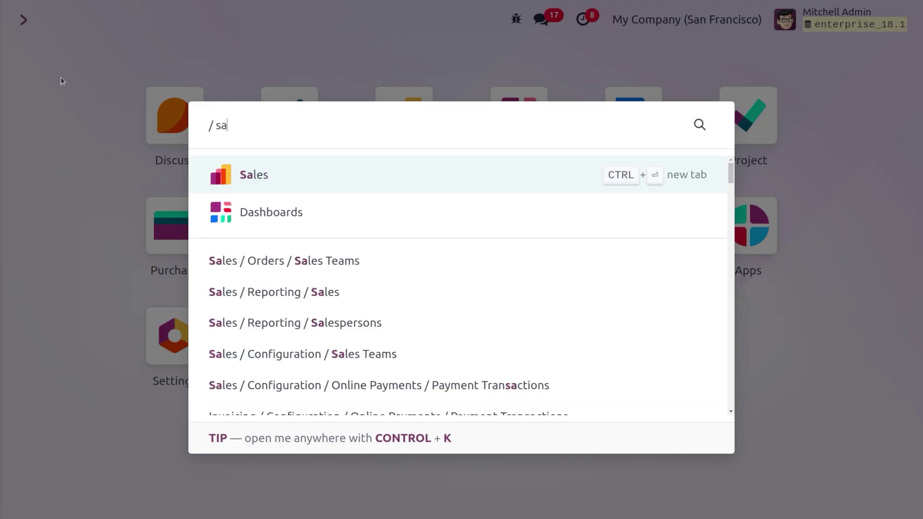
key(Return)
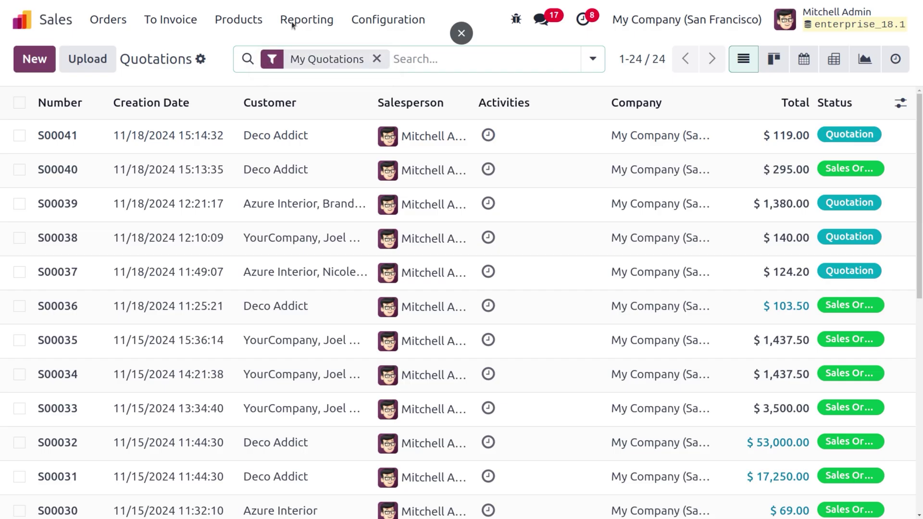
click(383, 20)
click(398, 51)
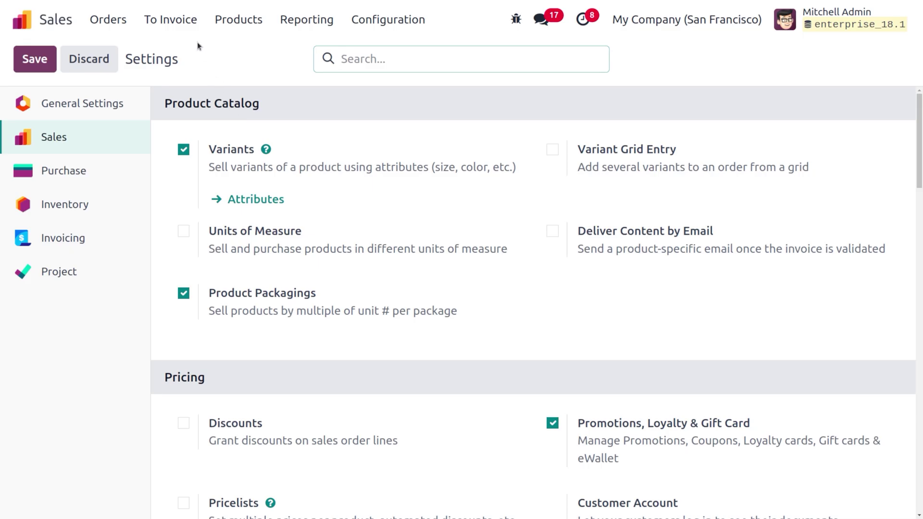
Open the '20% discounts' promotion program from Products > Discount & Loyalty.
click(250, 31)
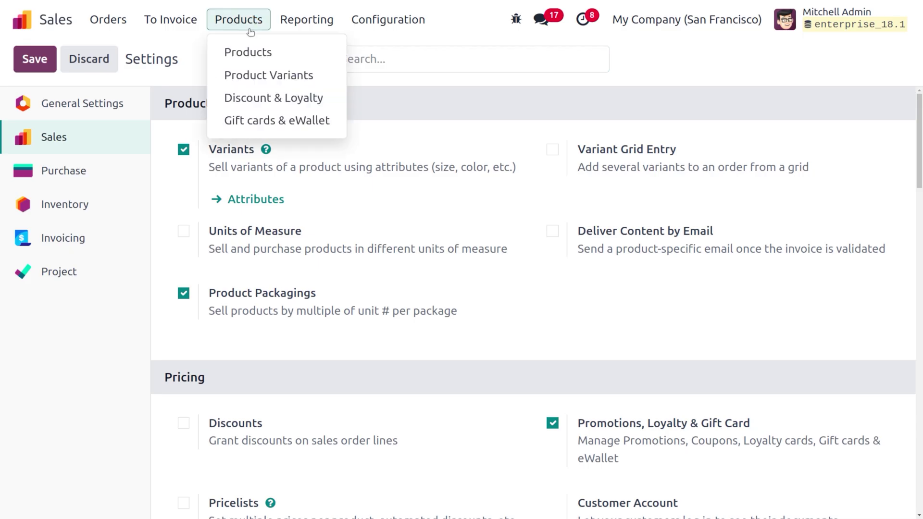
click(275, 97)
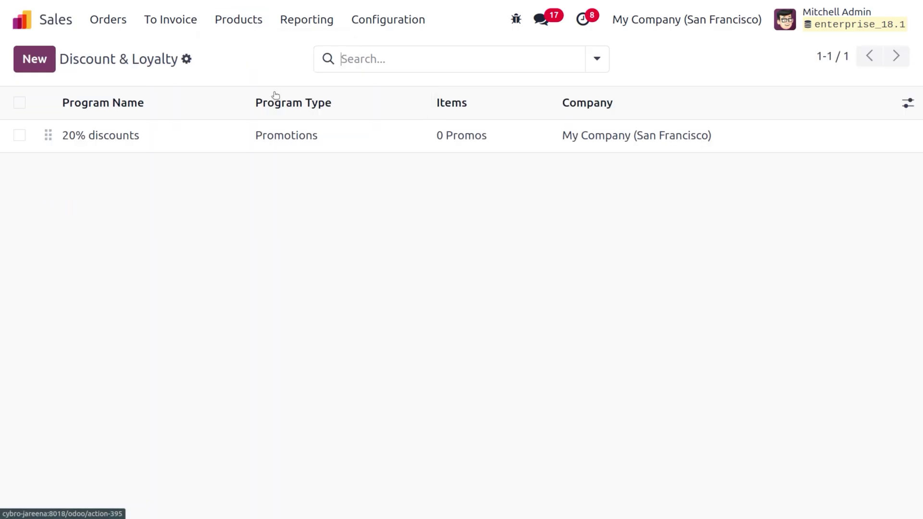
click(152, 137)
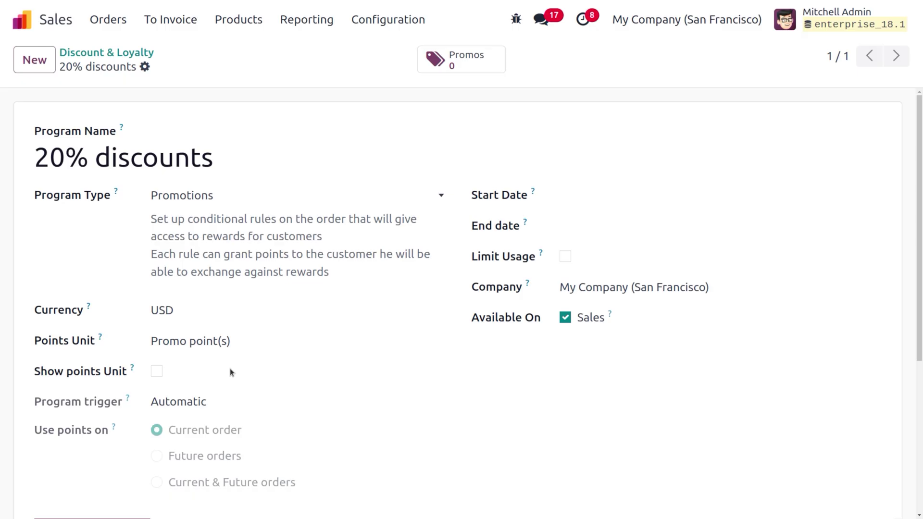
Enable Show points Unit on the 20% discounts program, save, and view Rules & Rewards.
click(157, 371)
click(171, 67)
scroll(590, 416, down, 5)
scroll(589, 416, up, 2)
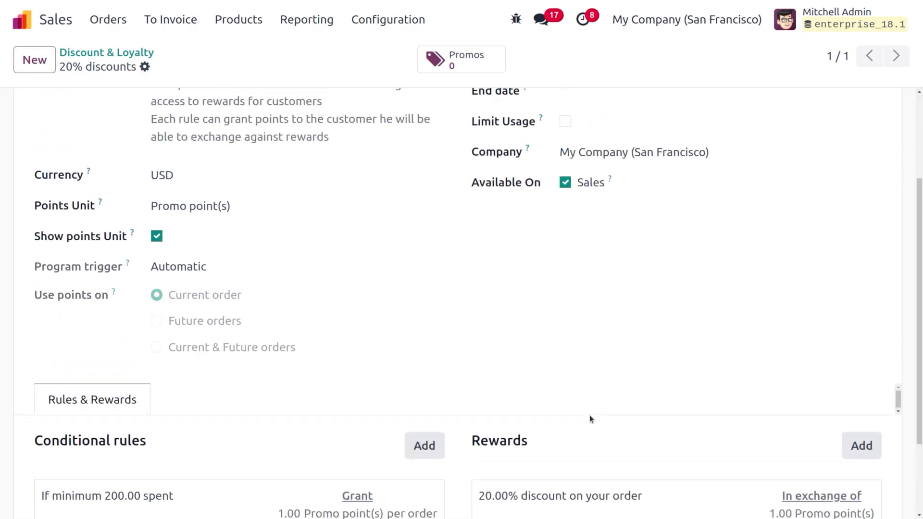
scroll(589, 414, down, 2)
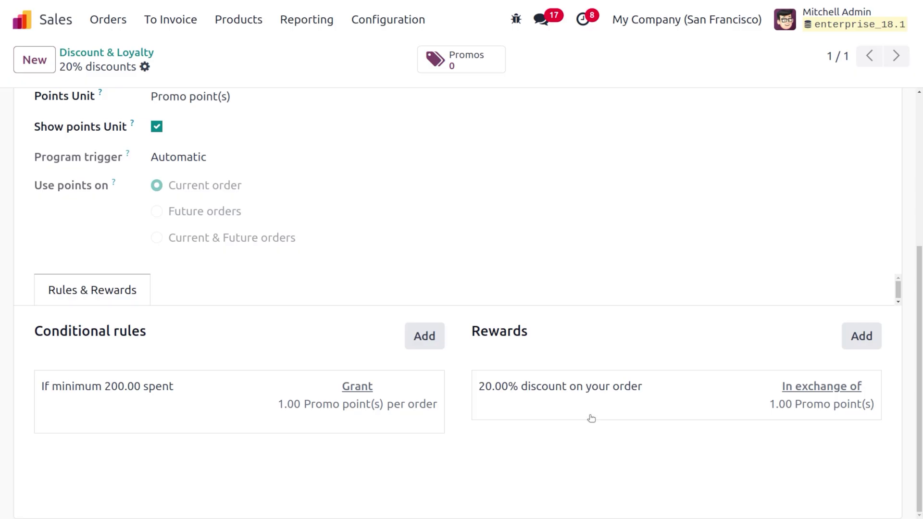
Set the 200.00 minimum-spend rule's Minimum Quantity to 1, keep the 20% reward, and save.
click(233, 414)
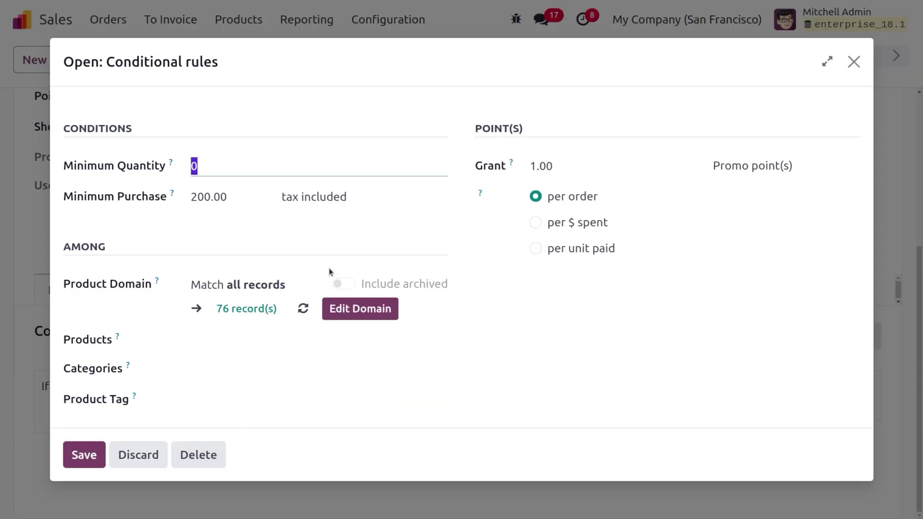
text(1)
click(83, 455)
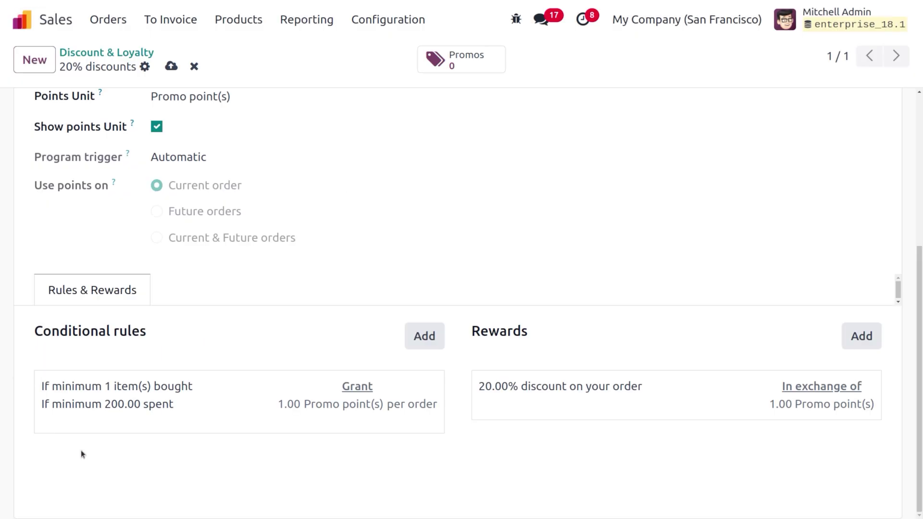
click(678, 395)
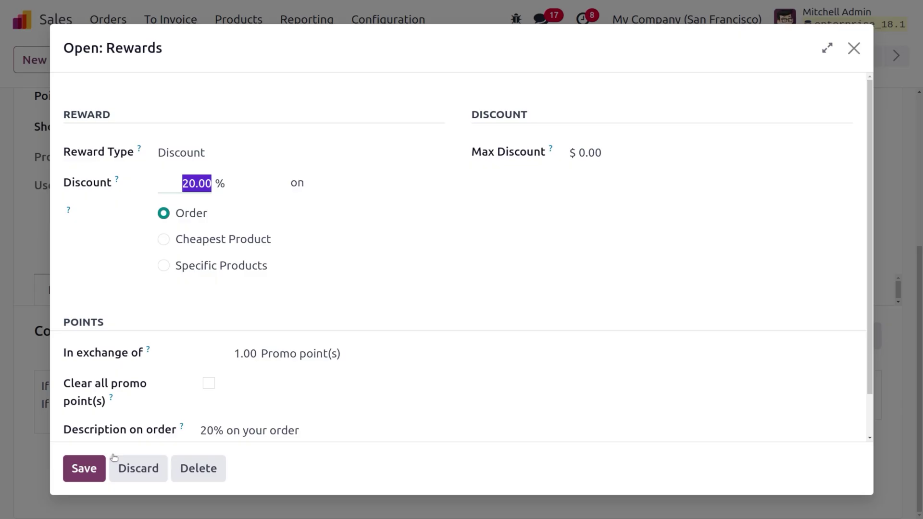
click(93, 468)
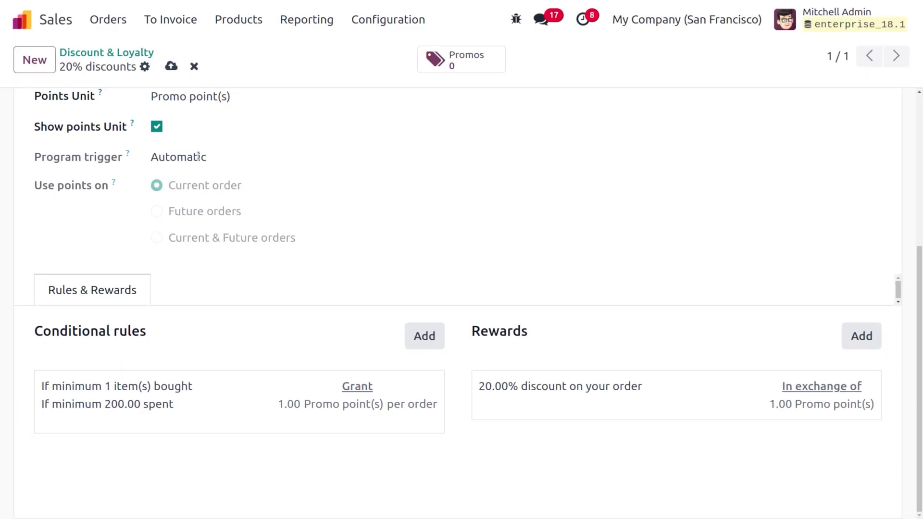
click(172, 66)
Create a new quotation for an Azure Interior contact and add an empty product line.
click(117, 24)
click(139, 51)
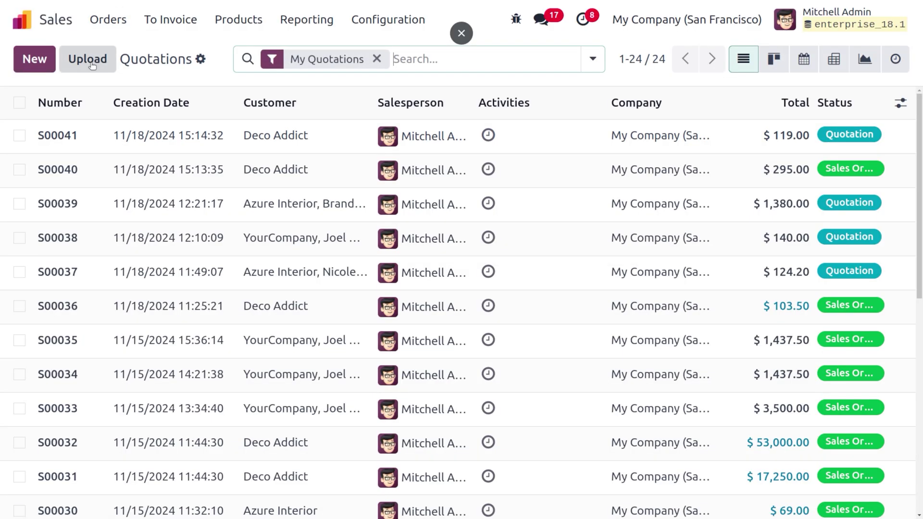
click(45, 59)
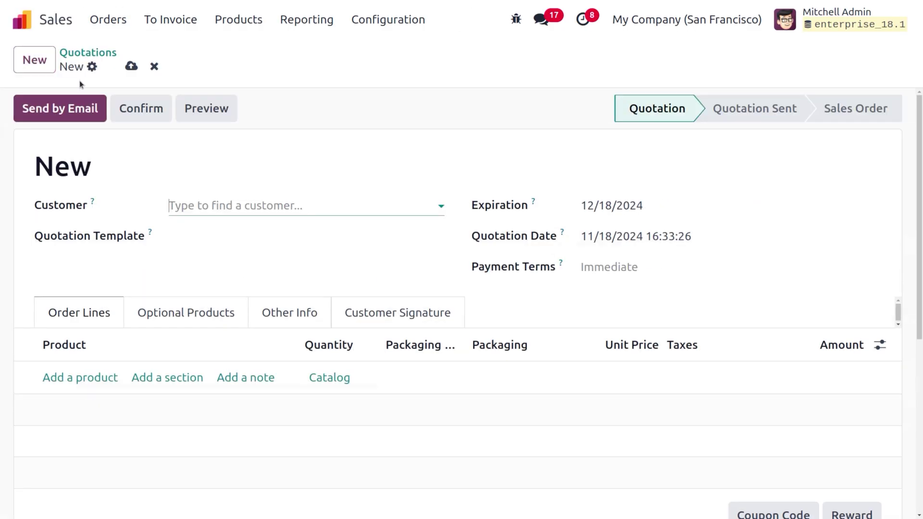
click(271, 207)
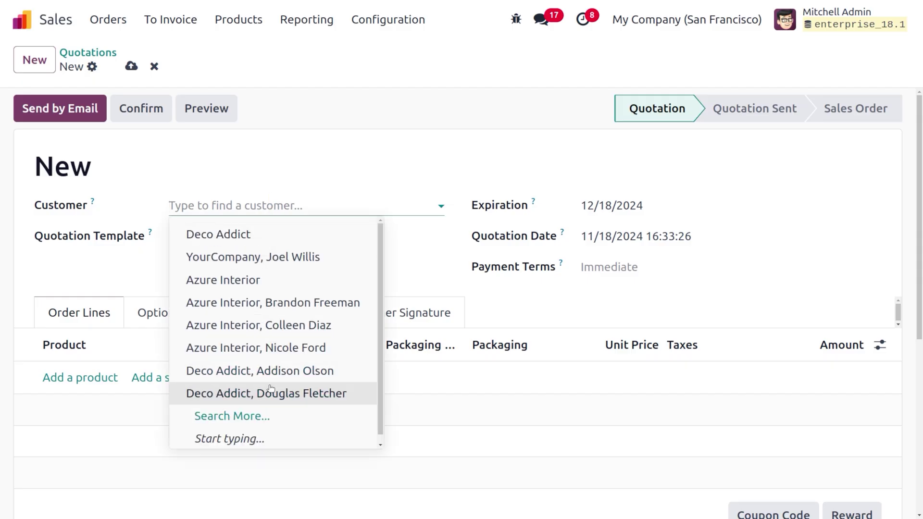
click(279, 334)
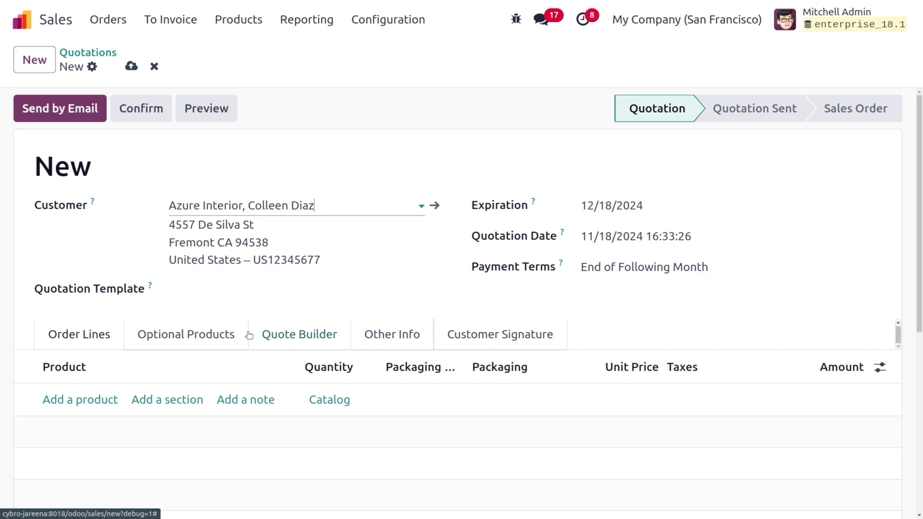
click(80, 400)
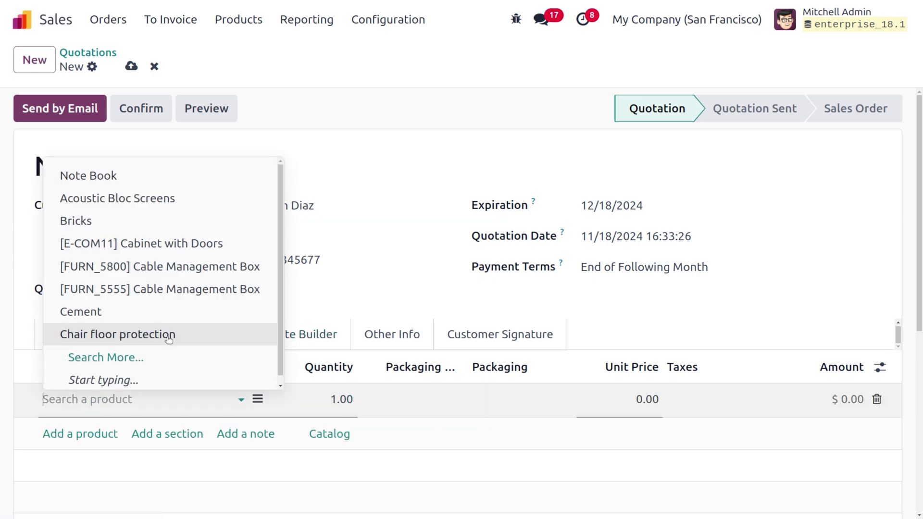
Quote 100 Chair floor protection and apply the 20% reward, totaling $1,104.00.
click(167, 337)
scroll(315, 341, down, 4)
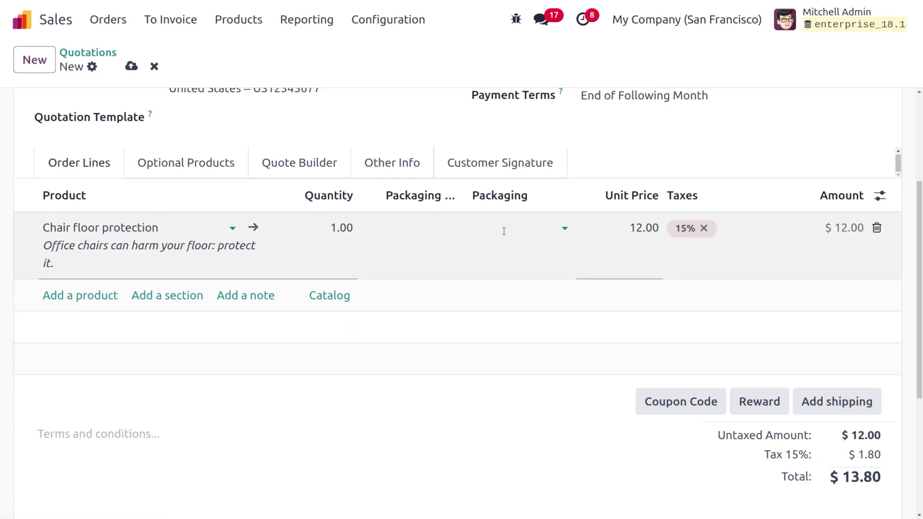
click(333, 239)
text(100)
click(367, 378)
click(395, 421)
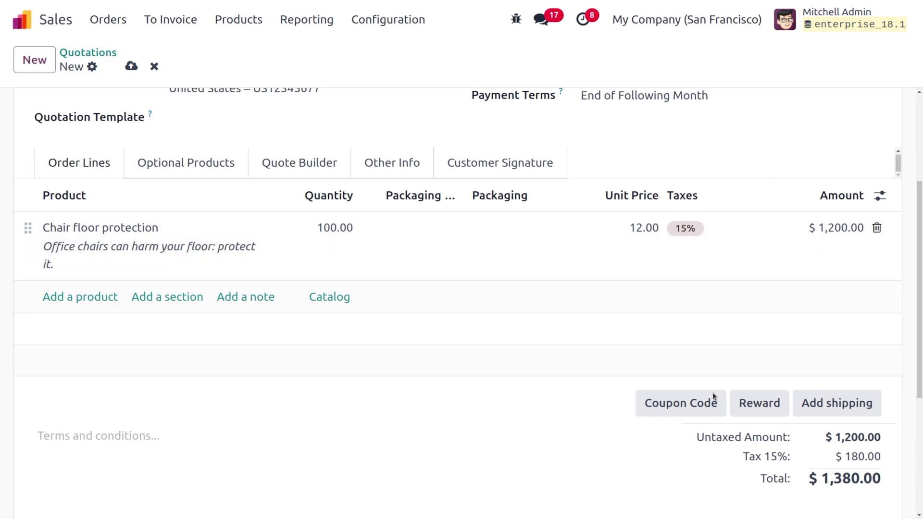
scroll(712, 397, down, 1)
click(758, 339)
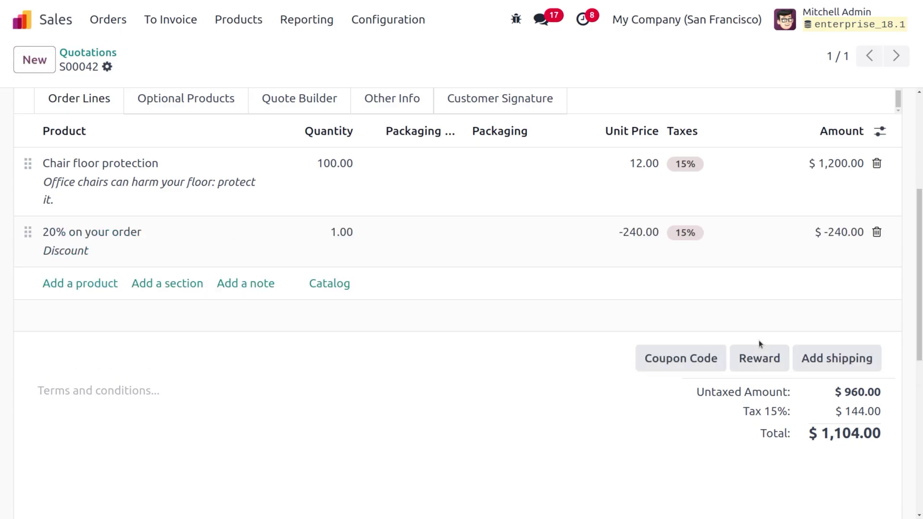
Review quotation S00042's totals and confirm it as a sales order.
scroll(759, 340, up, 5)
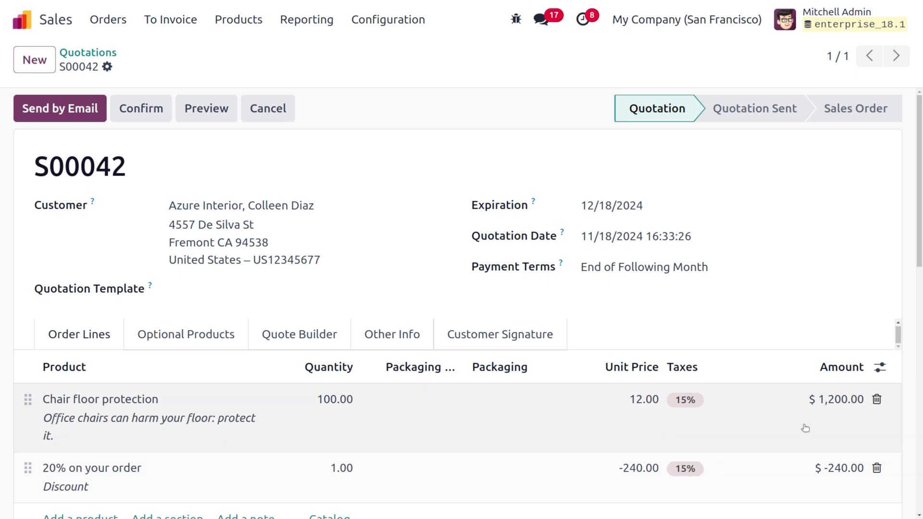
scroll(588, 490, down, 3)
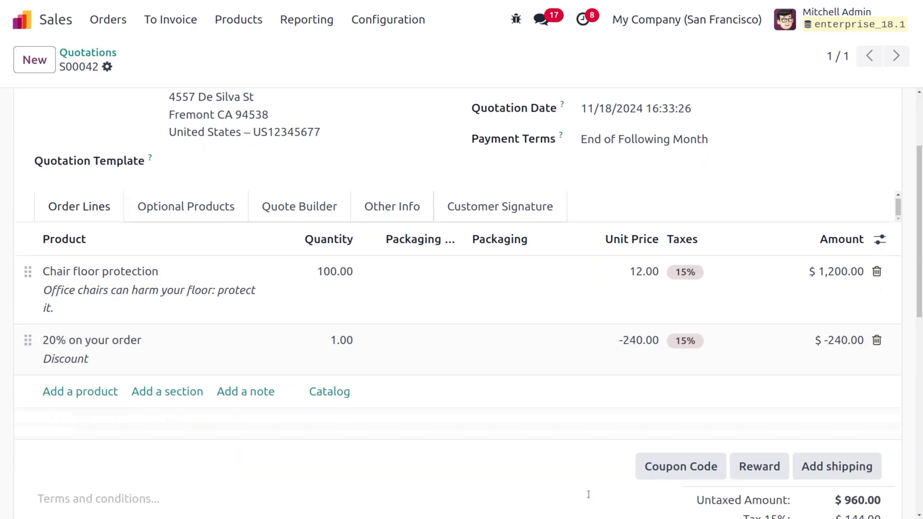
scroll(588, 494, down, 2)
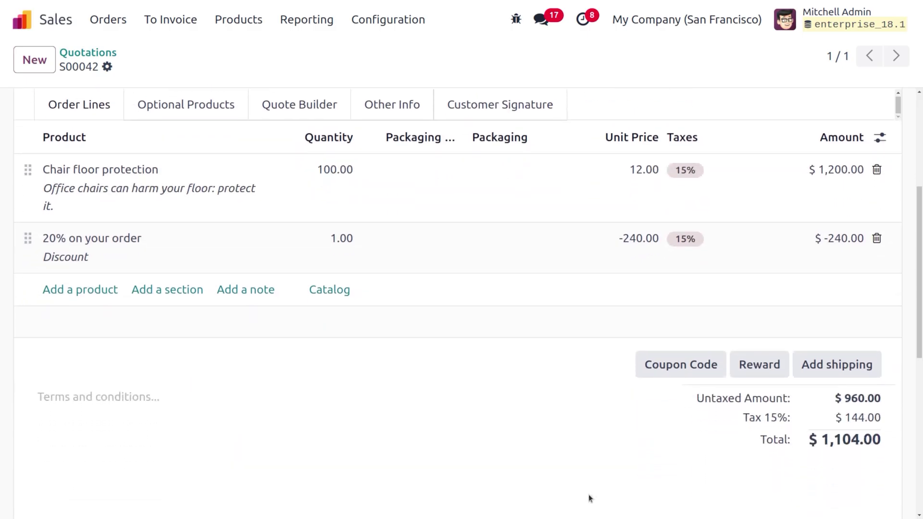
scroll(589, 494, down, 2)
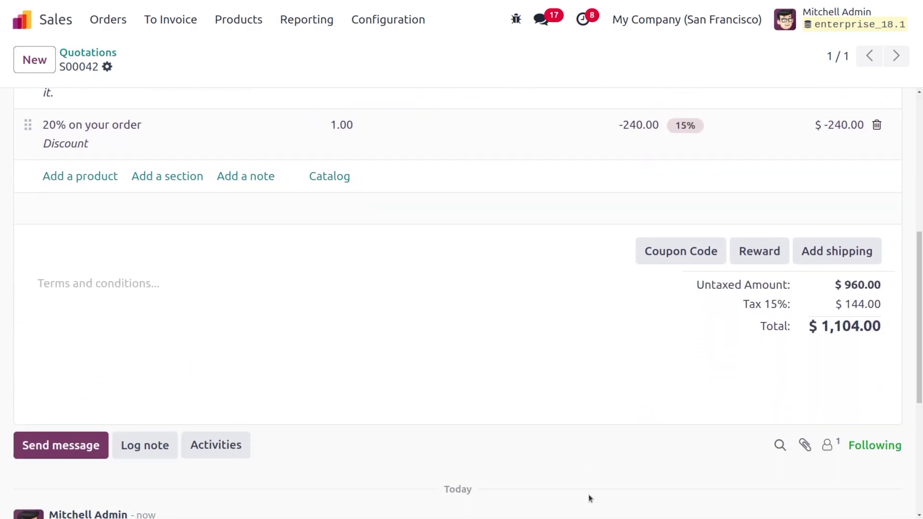
scroll(589, 494, down, 1)
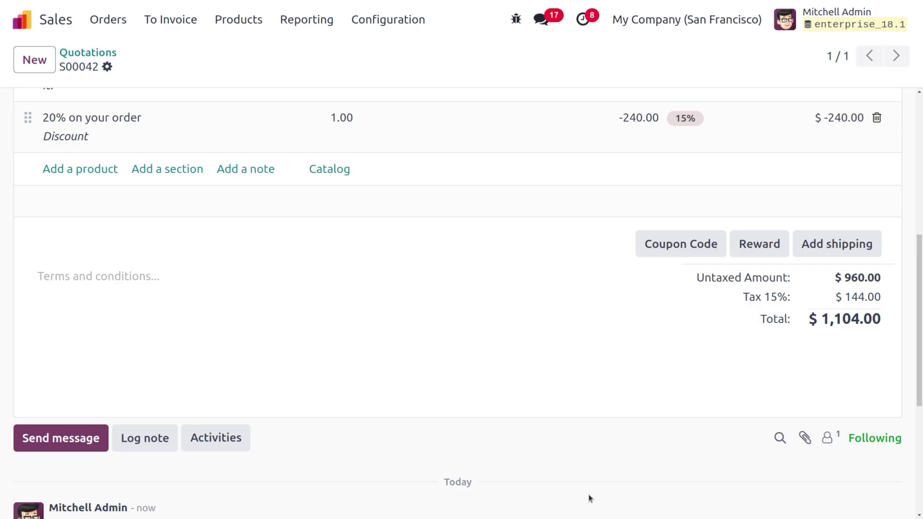
scroll(588, 494, up, 7)
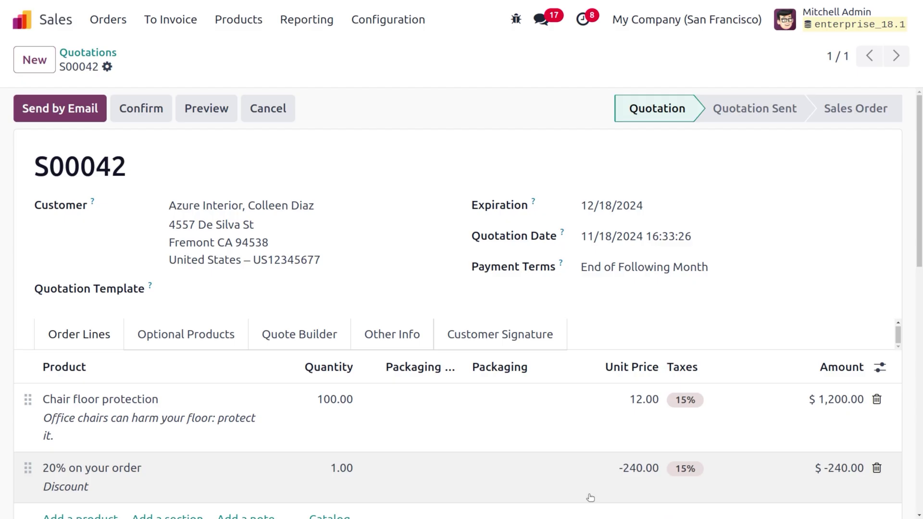
click(156, 110)
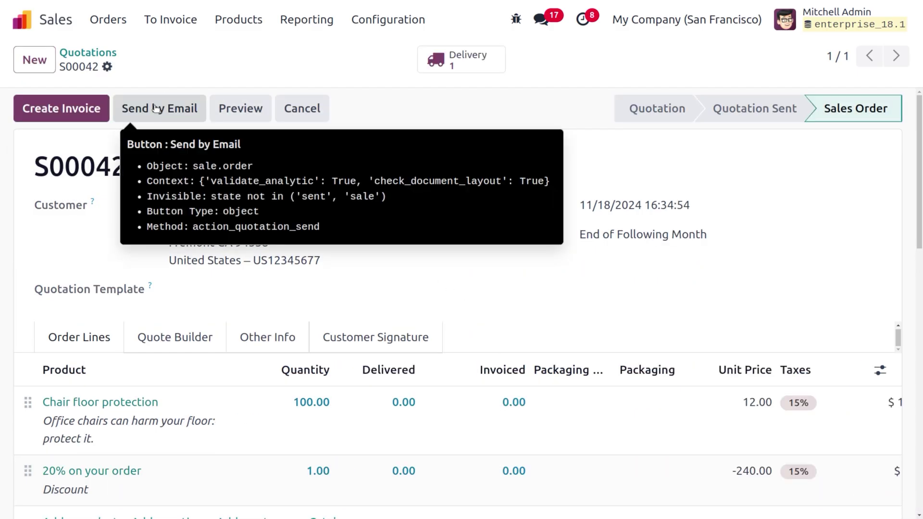